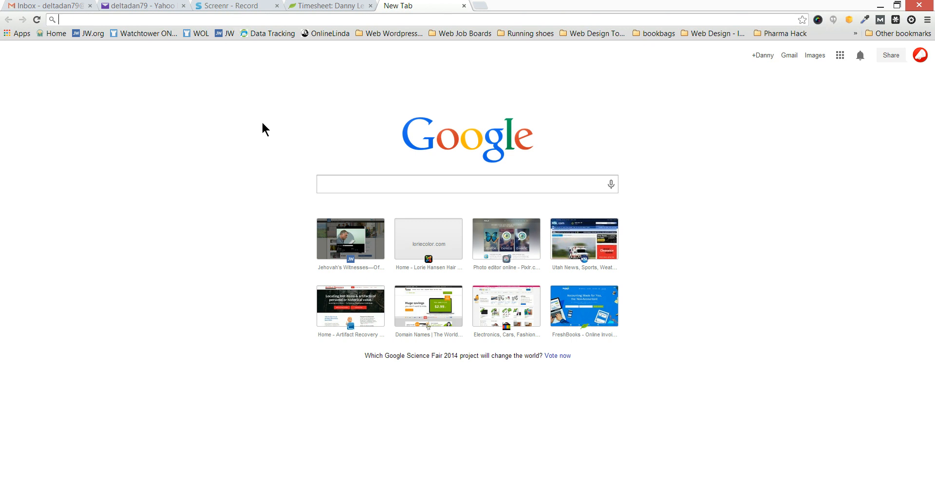
Go to pixlr.com and launch the Pixlr Editor web app
text(pixlr)
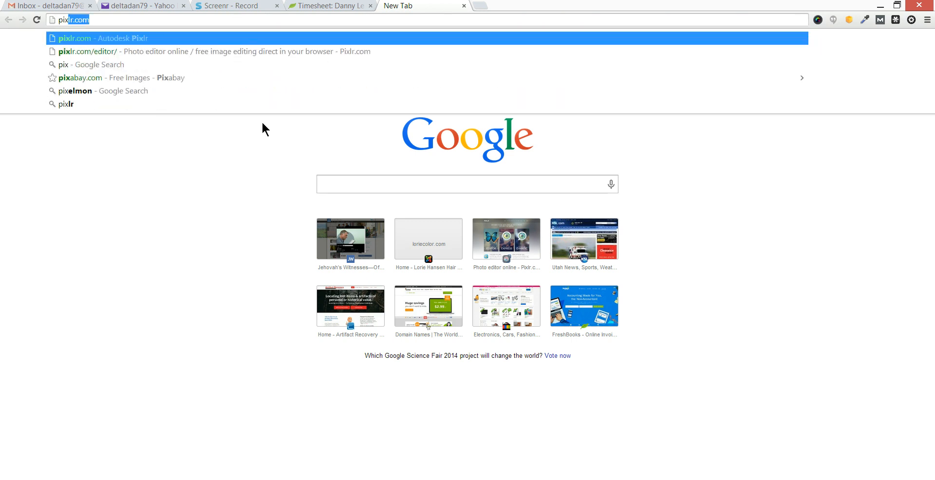
text(.com)
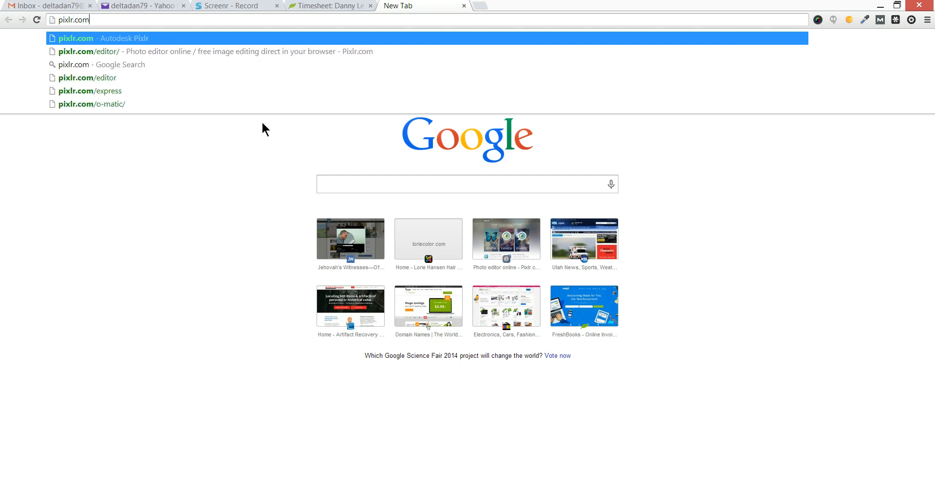
key(Return)
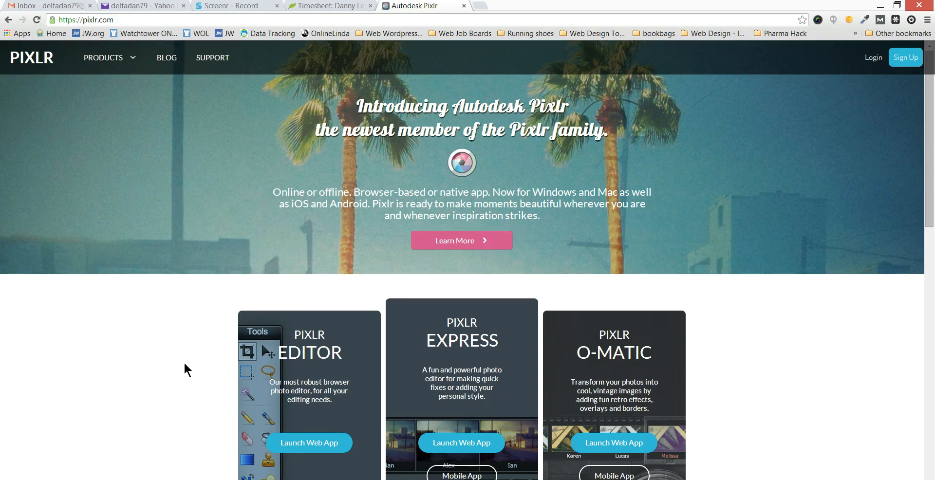
click(316, 449)
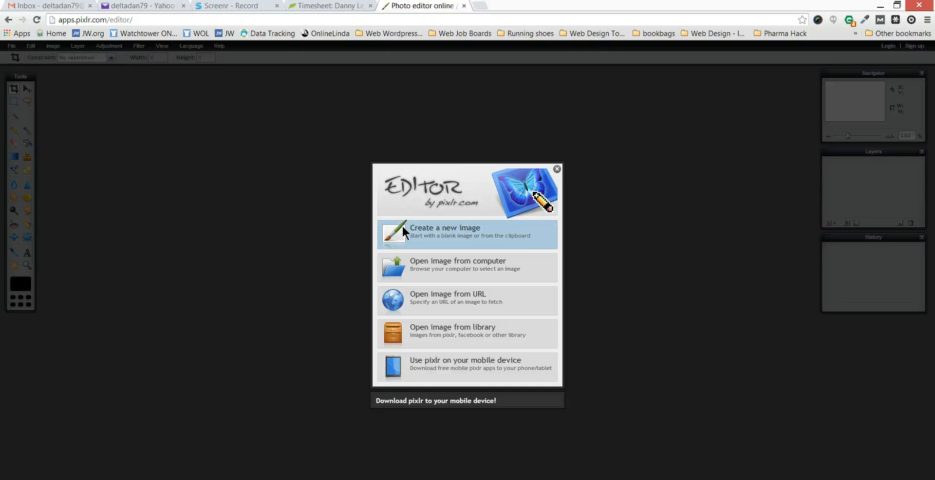
Open the garrett-at-gold image from the computer, maximize its window and set the zoom to 90%
click(492, 270)
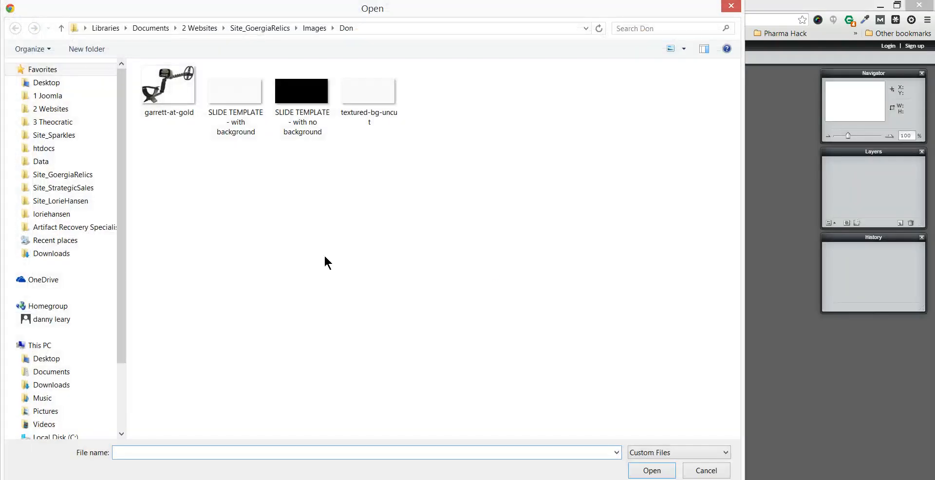
click(167, 93)
click(651, 471)
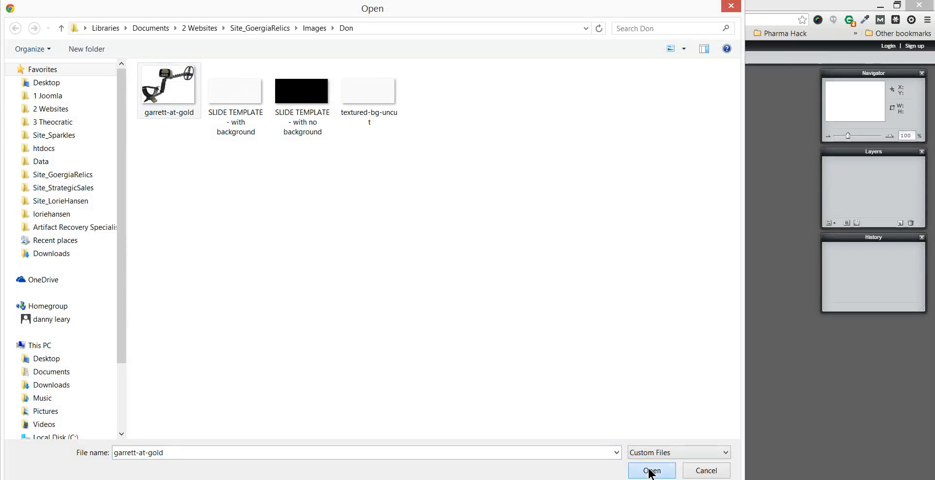
click(175, 102)
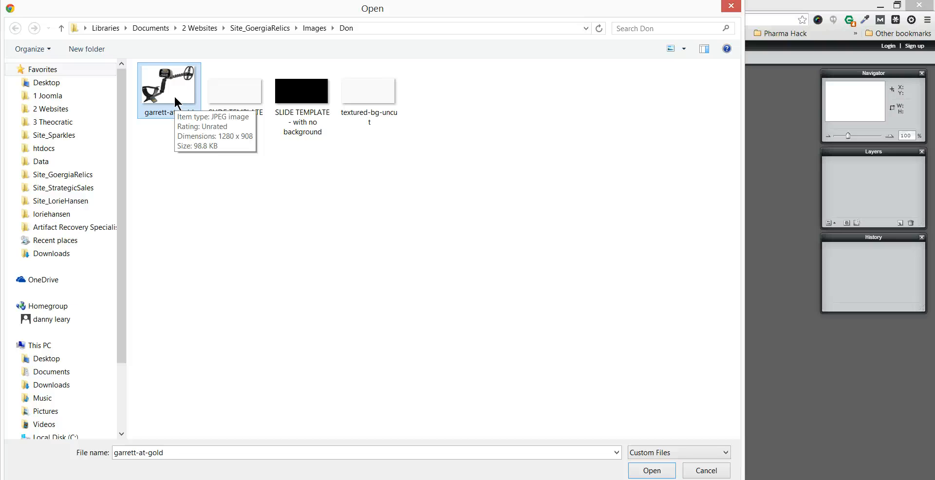
click(663, 472)
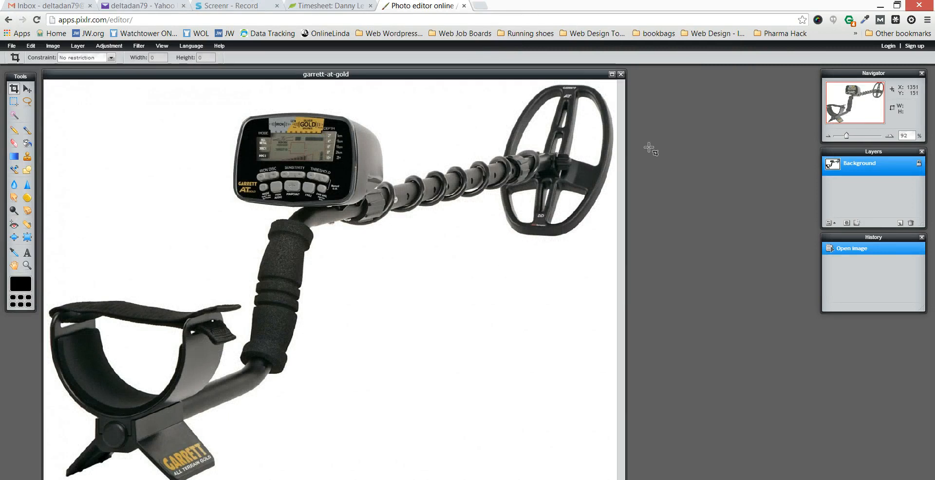
click(612, 74)
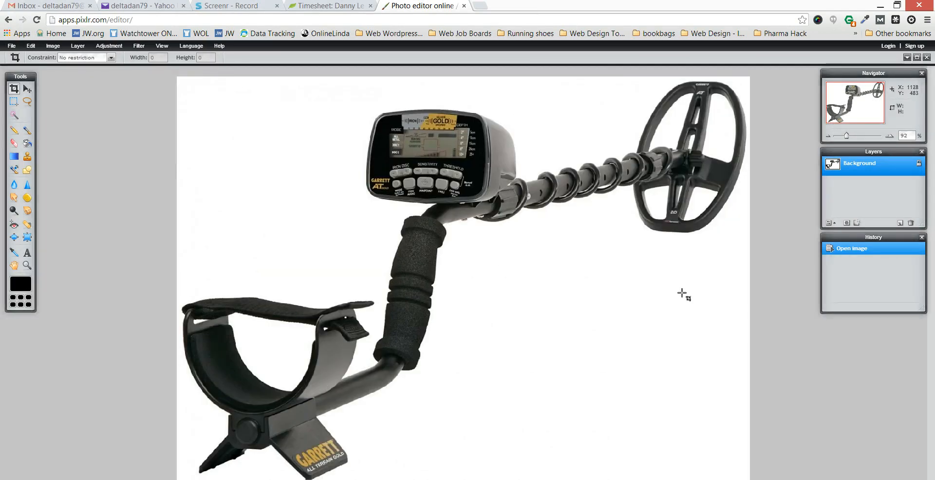
mouse_move(847, 135)
mouse_down()
mouse_move(855, 133)
mouse_move(846, 133)
mouse_up()
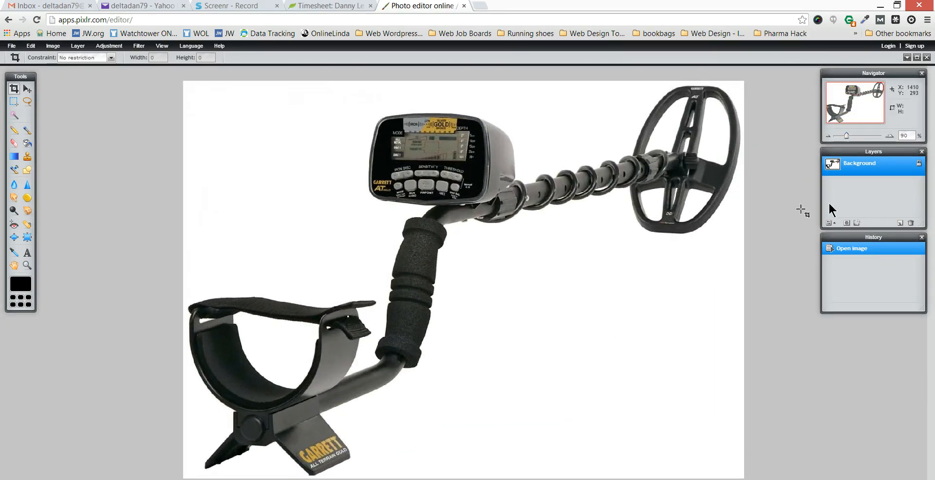
Unlock the Background layer so it becomes an editable layer, keeping it visible
double_click(919, 169)
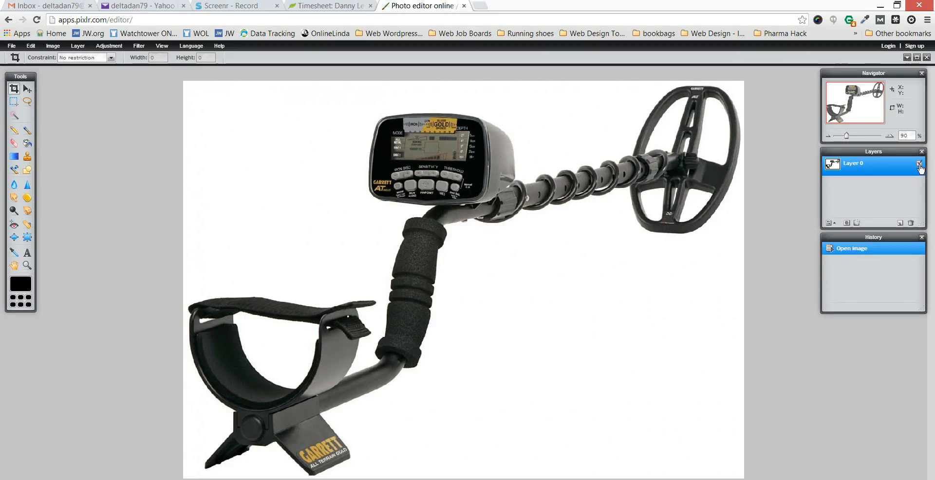
click(920, 166)
click(920, 166)
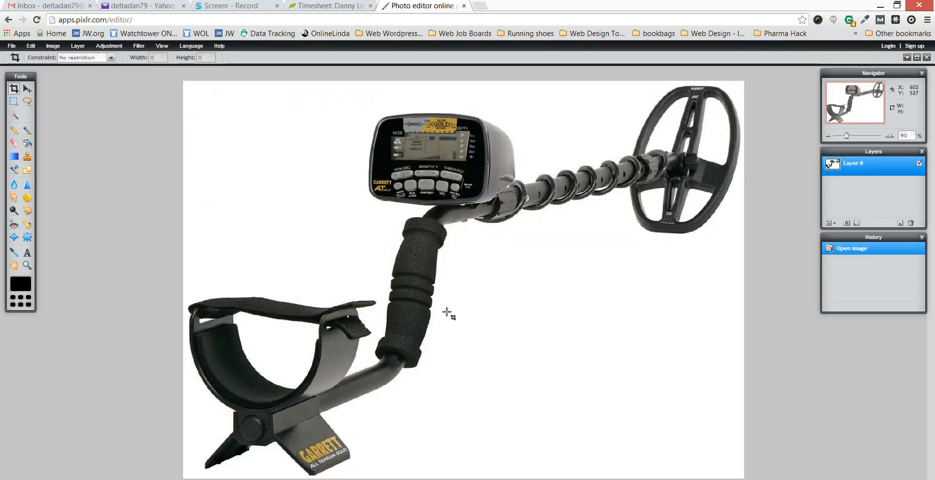
Try clearing the dark armrest area with the Wand tool at tolerance 21, and undo the deletion
click(15, 117)
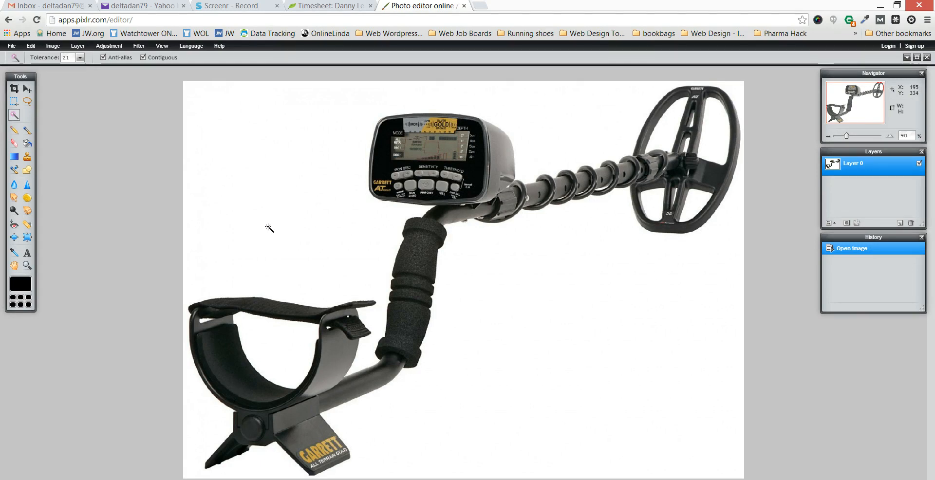
click(230, 345)
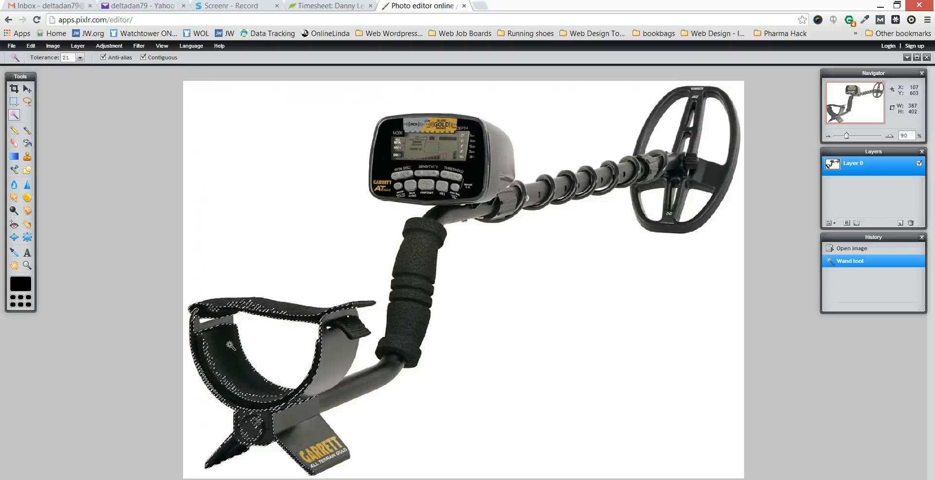
key(Delete)
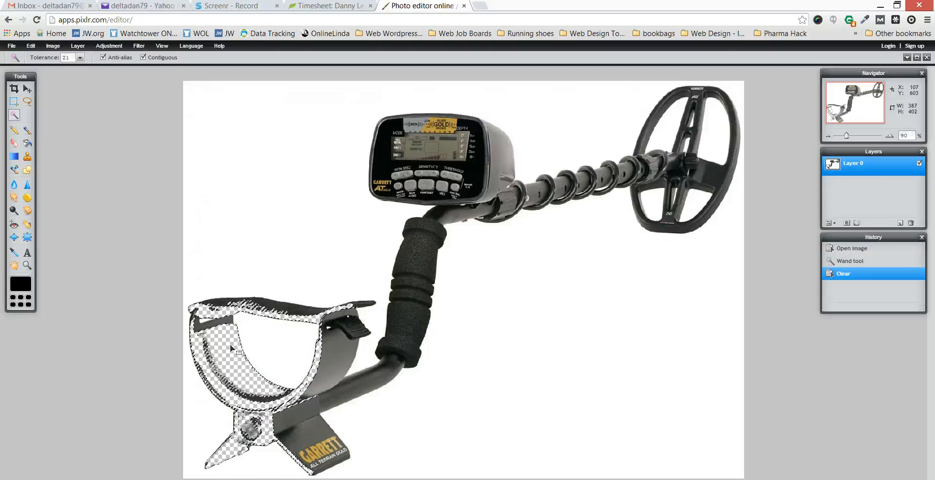
key(ctrl+z)
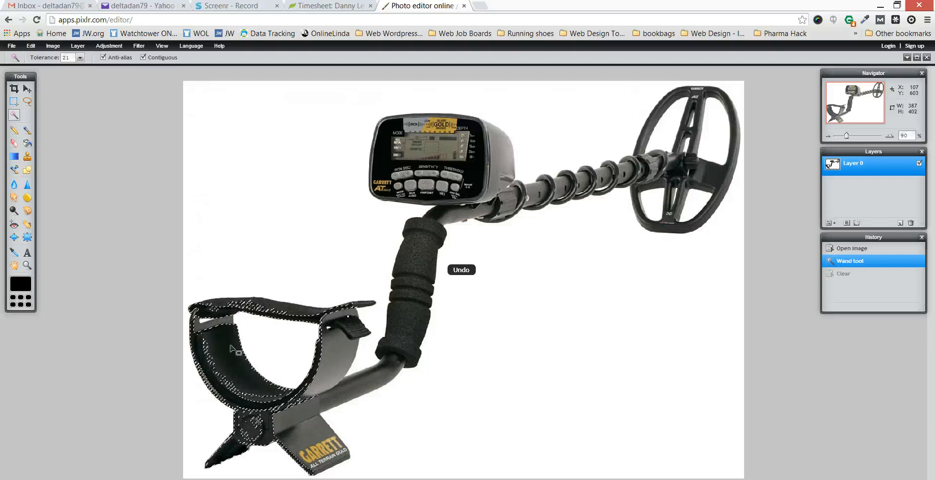
Clear the white background, the armrest opening and the upper-left opening of the search coil with the Wand tool
click(269, 228)
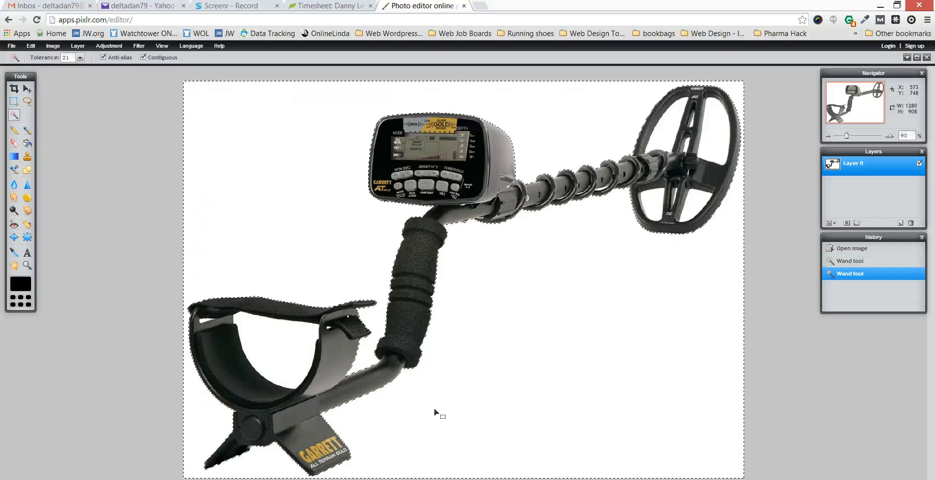
key(Delete)
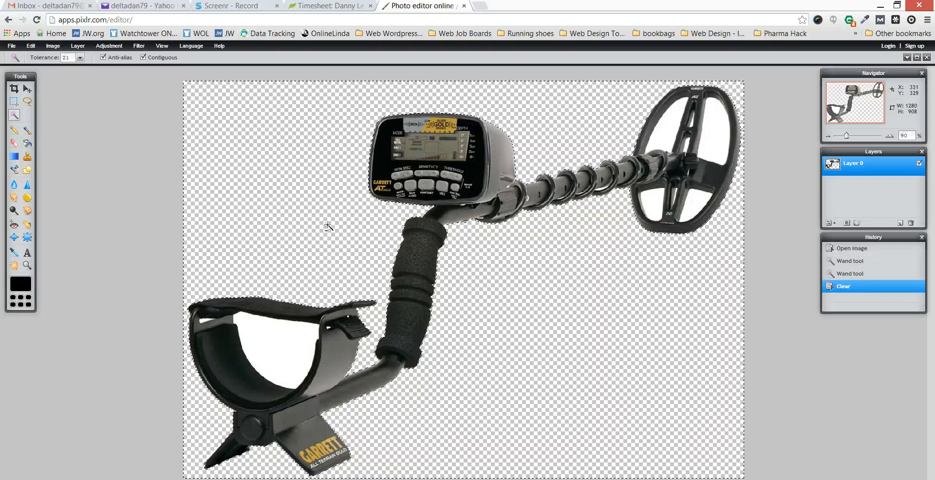
click(262, 370)
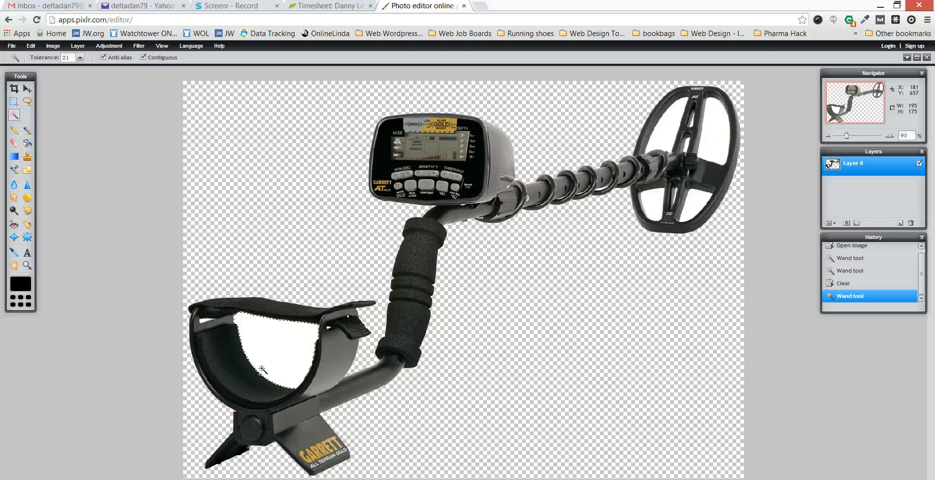
key(Delete)
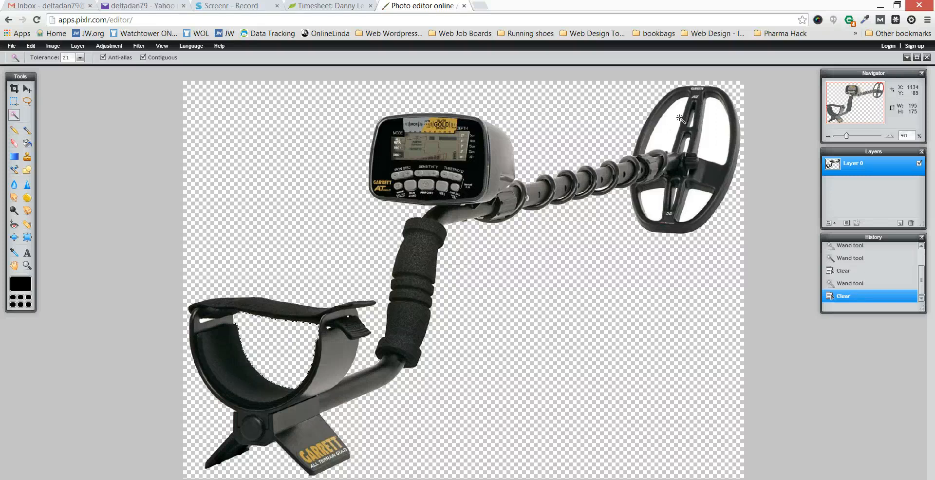
click(680, 118)
key(Delete)
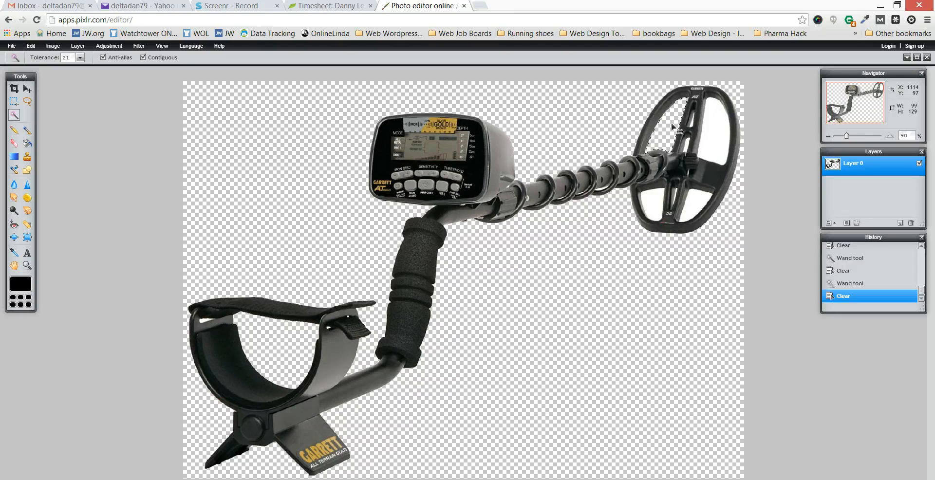
Undo the clearing of the white areas and deselect the background
key(ctrl+z)
key(ctrl+z)
key(ctrl+z)
key(ctrl+z)
key(ctrl+z)
key(ctrl+z)
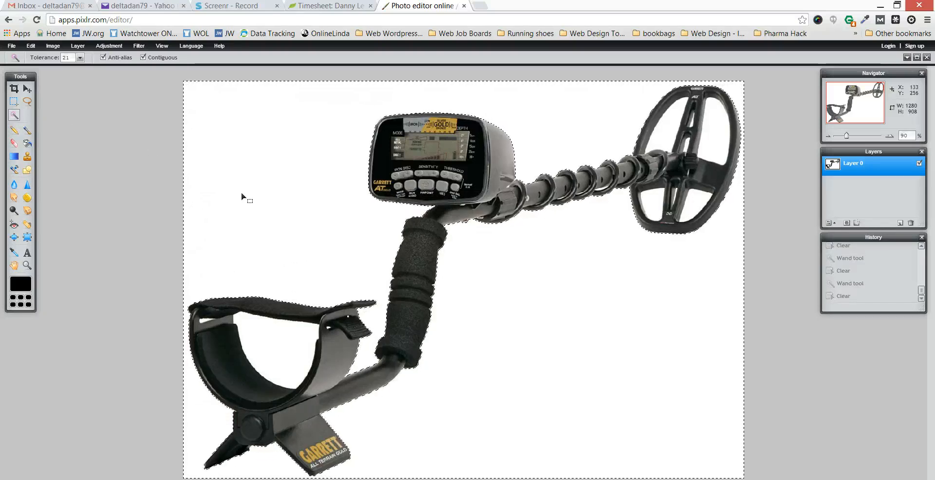
click(138, 182)
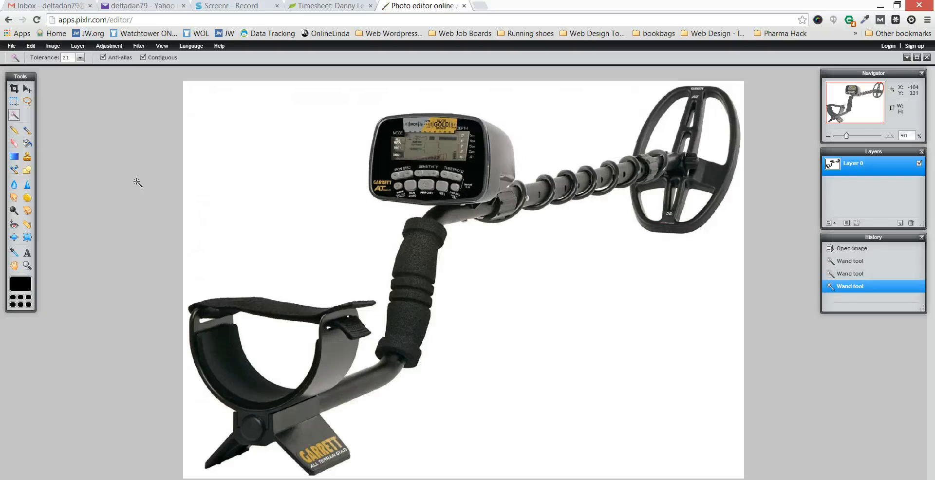
Try moving the wand-selected white background slightly with the Move tool, undo the move and clear the selection
click(31, 87)
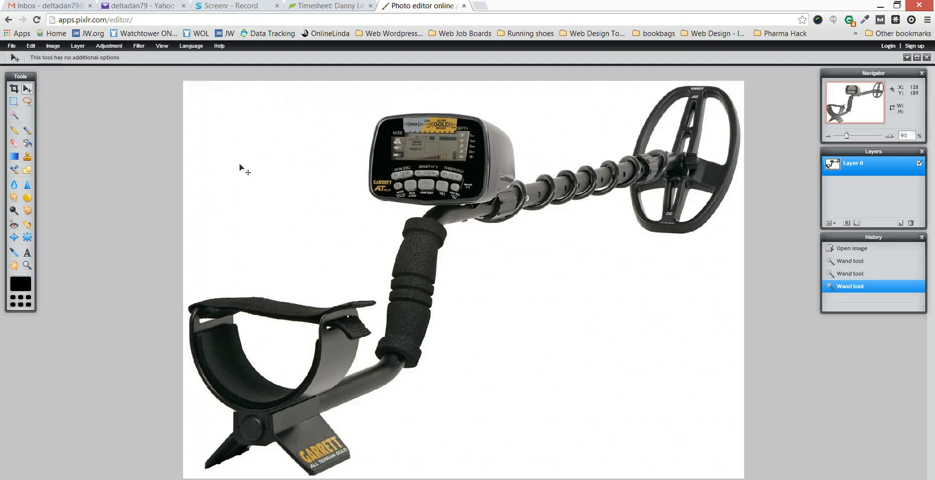
click(15, 115)
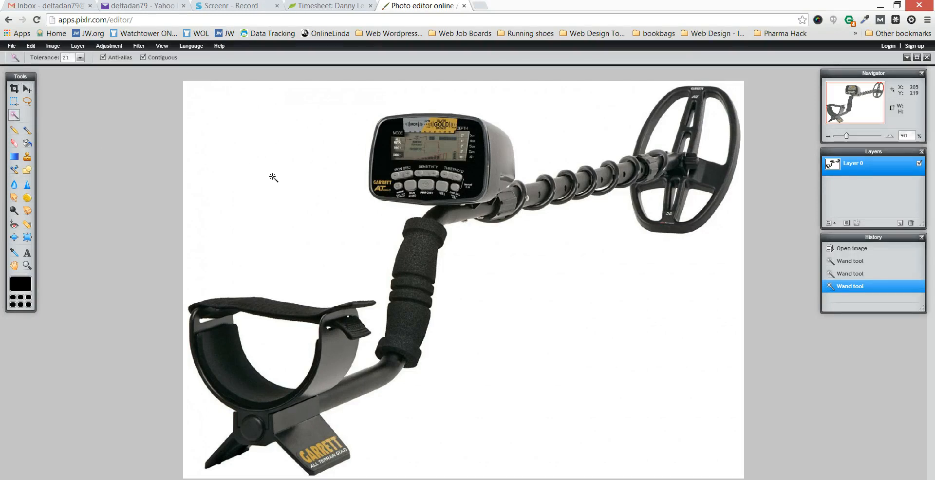
click(274, 178)
click(26, 89)
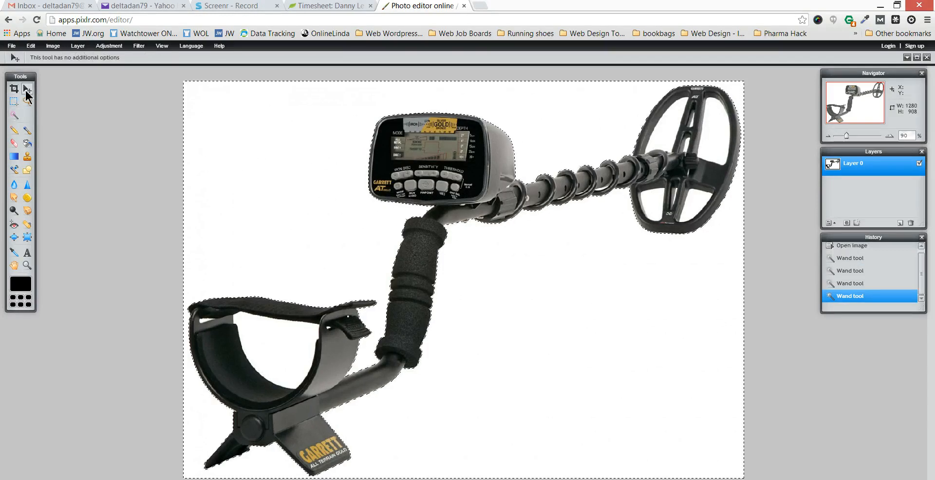
mouse_move(311, 210)
mouse_down()
mouse_move(280, 227)
mouse_move(314, 209)
mouse_move(291, 221)
mouse_move(302, 207)
mouse_up()
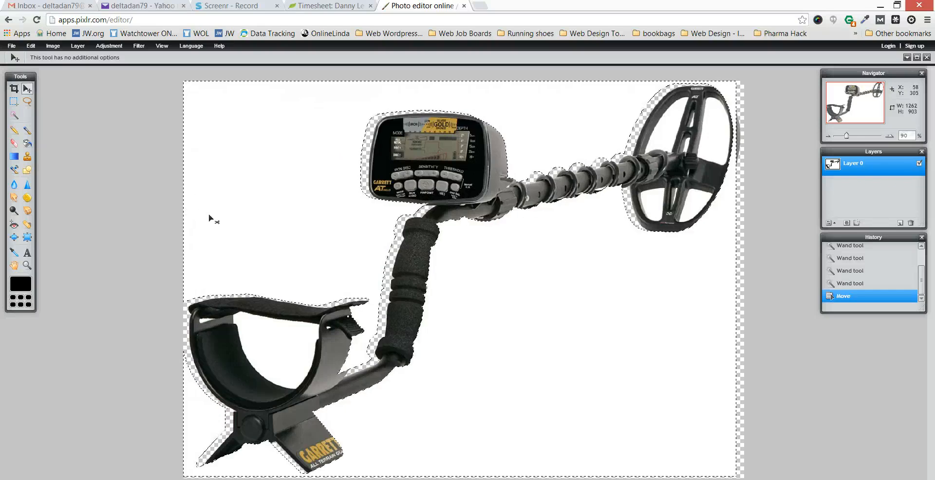
key(ctrl+z)
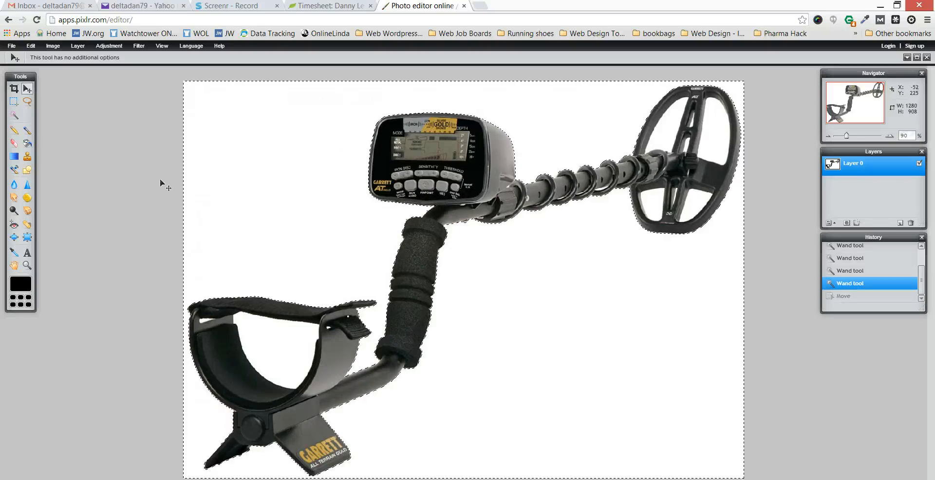
click(14, 115)
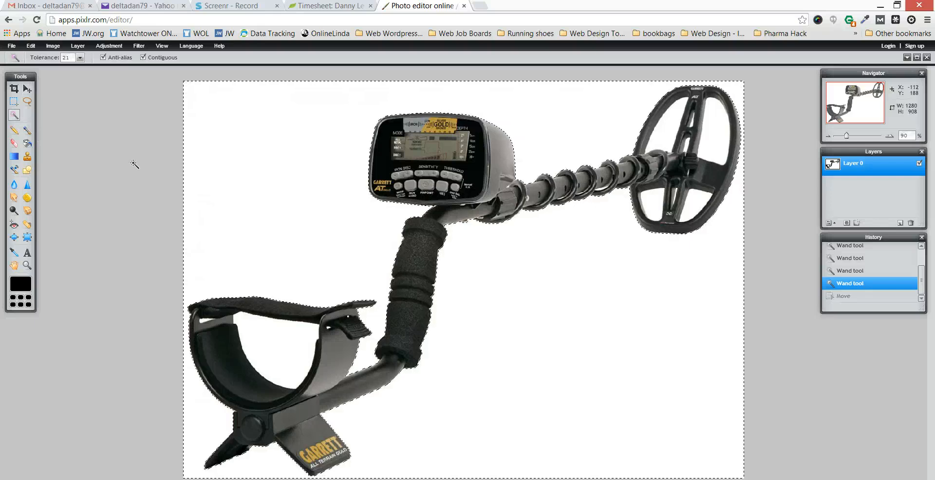
click(86, 170)
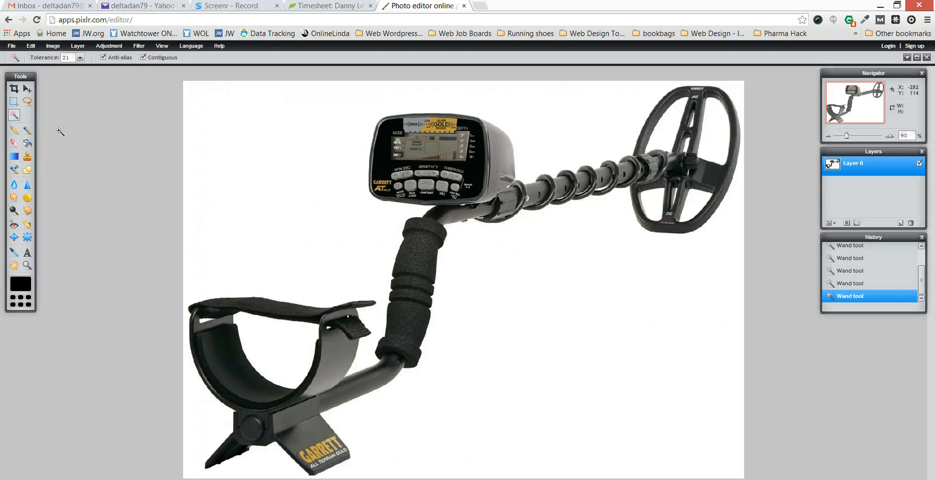
Add a new empty layer and place it below the metal detector layer, Layer 0
click(84, 48)
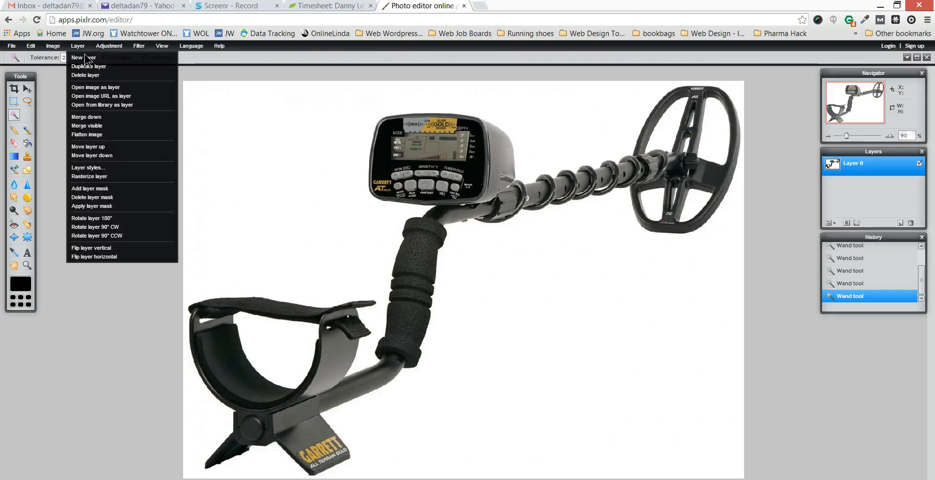
click(88, 58)
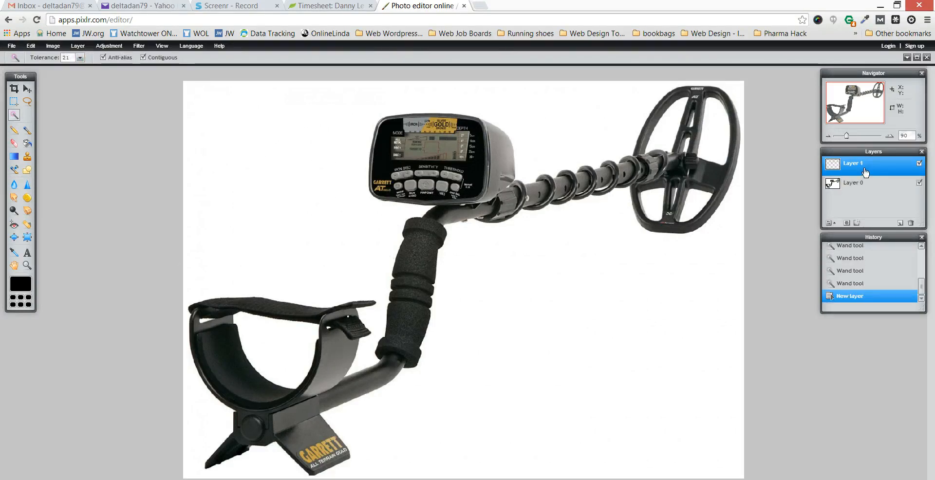
drag(866, 173, 867, 200)
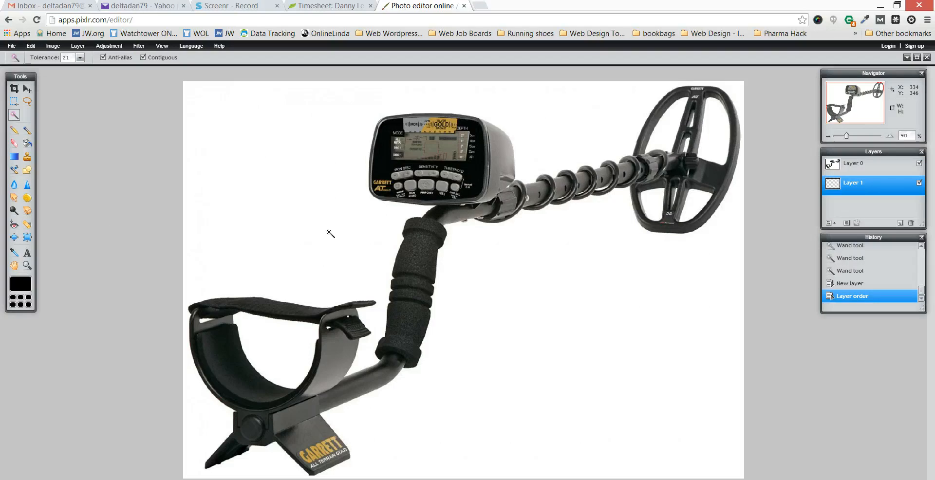
Cover the whole canvas on Layer 1 with a filled black rectangle and check it by briefly hiding Layer 0
click(27, 288)
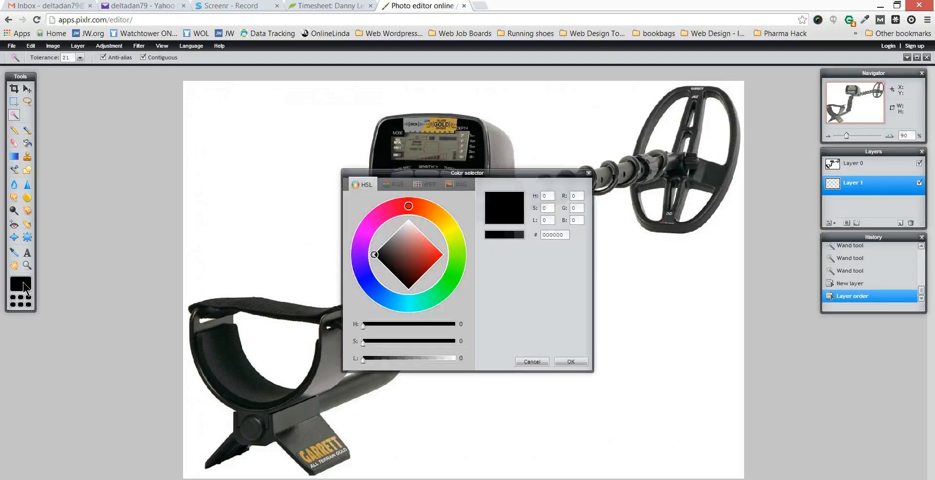
click(560, 361)
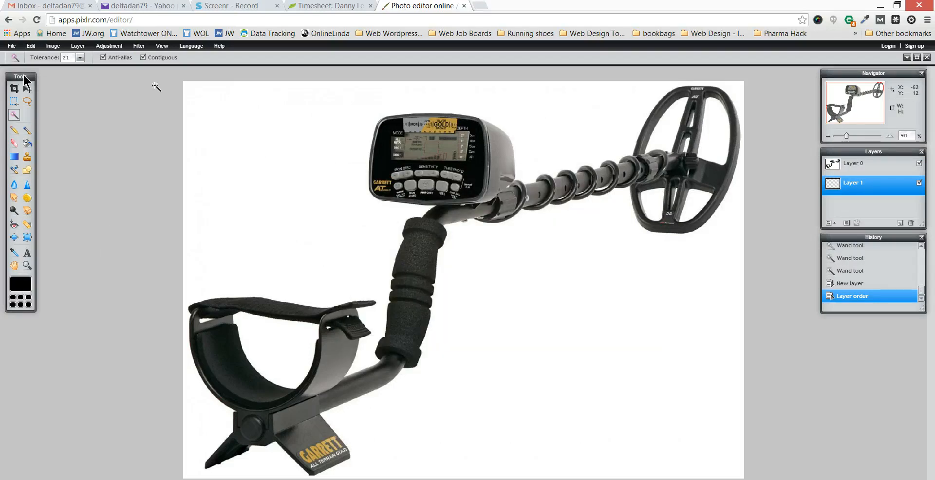
click(27, 169)
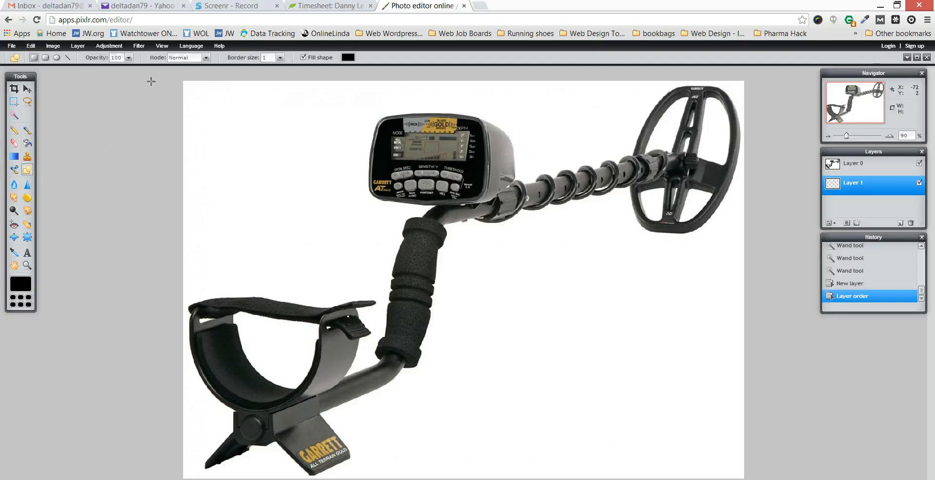
drag(155, 77, 593, 419)
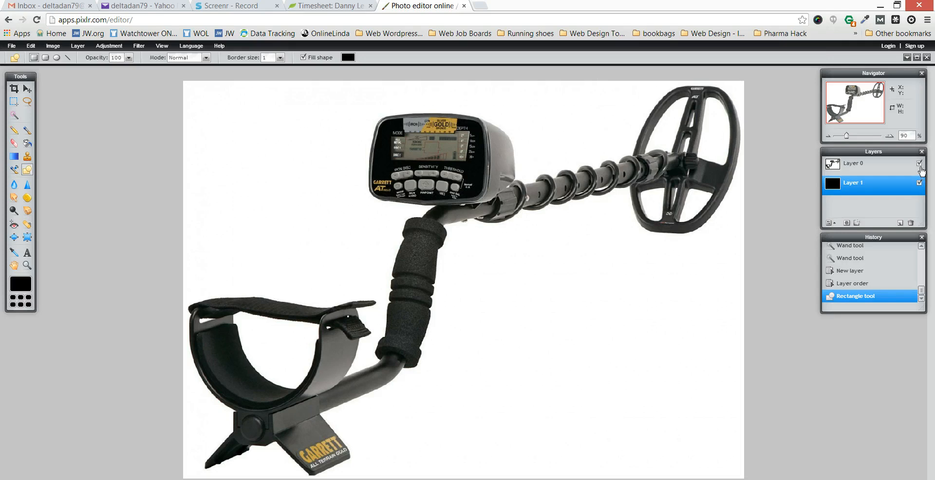
click(921, 169)
click(920, 165)
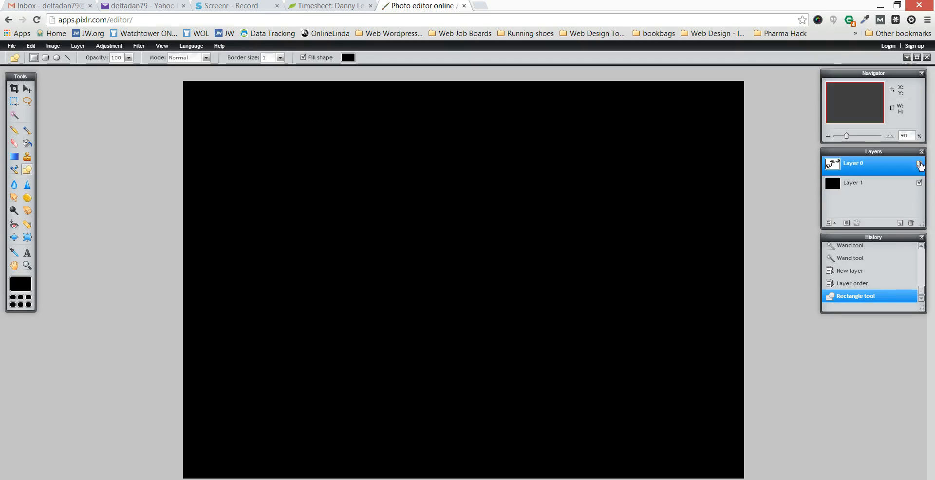
click(919, 164)
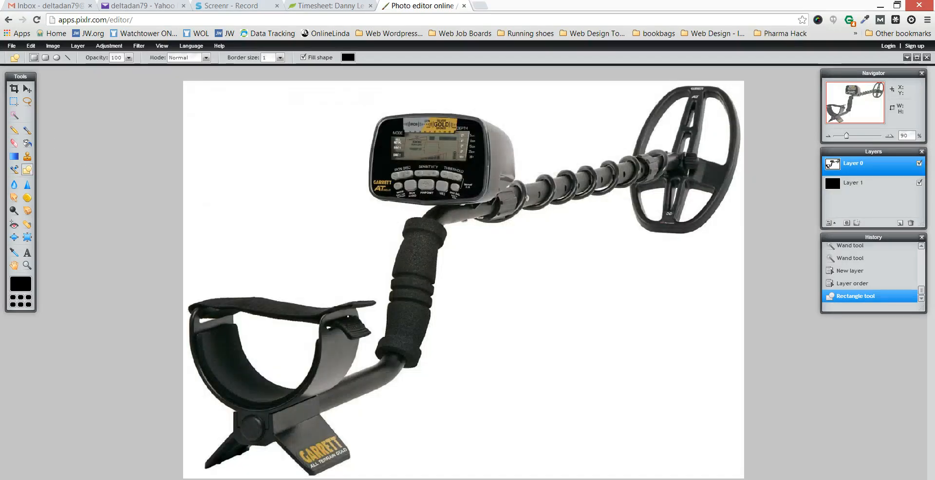
Try clearing the white background around the detector on Layer 0 with the Wand tool at tolerance 21, and undo the clearing
click(14, 116)
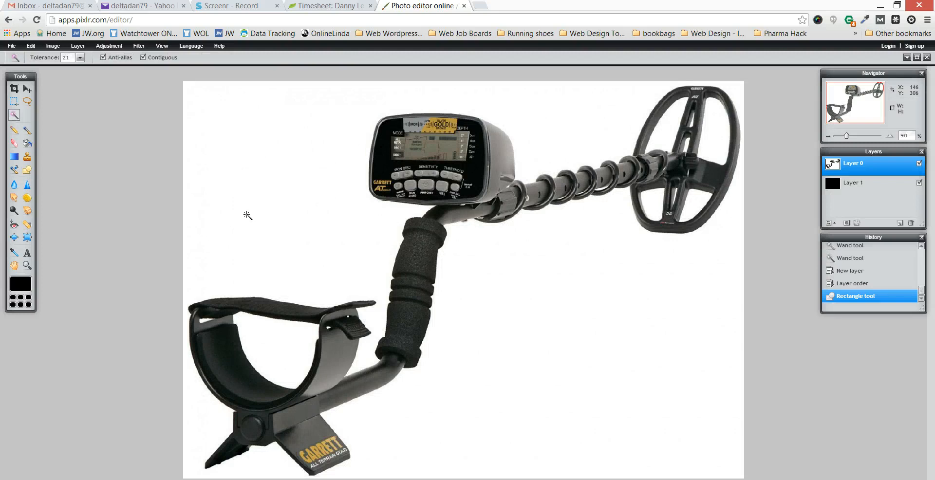
click(247, 216)
key(Delete)
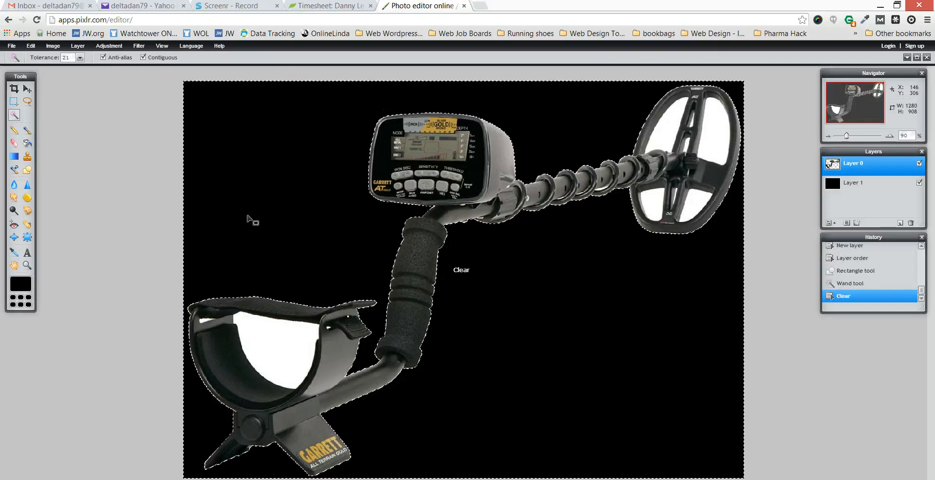
click(149, 219)
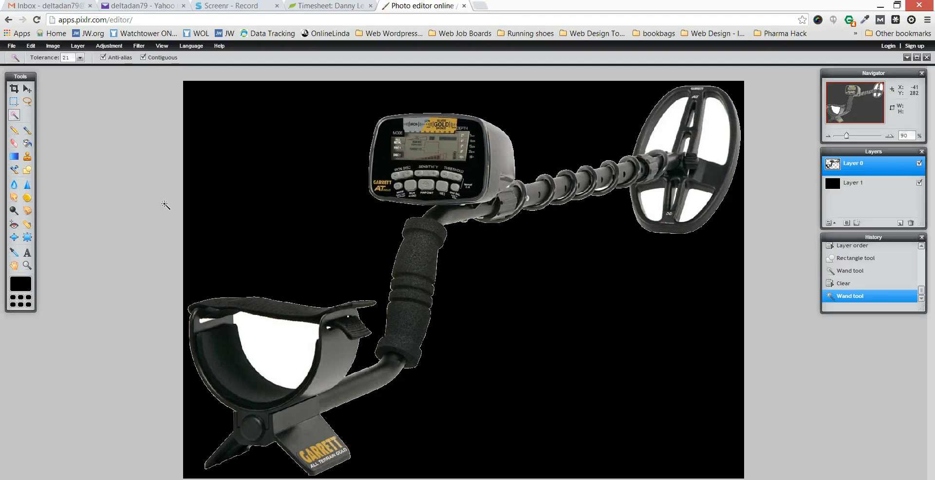
key(ctrl+z)
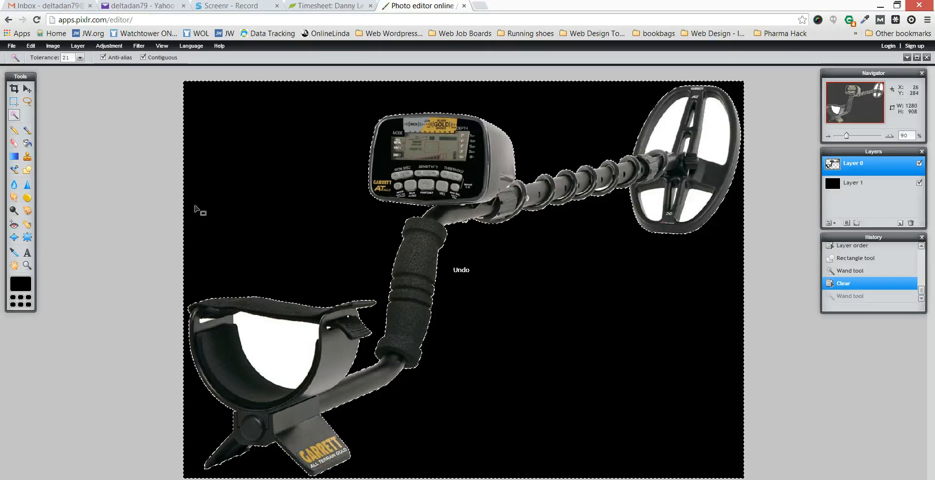
key(ctrl+z)
Set the Wand tolerance to 82, clear the white background around the detector on Layer 0 and deselect it
click(80, 58)
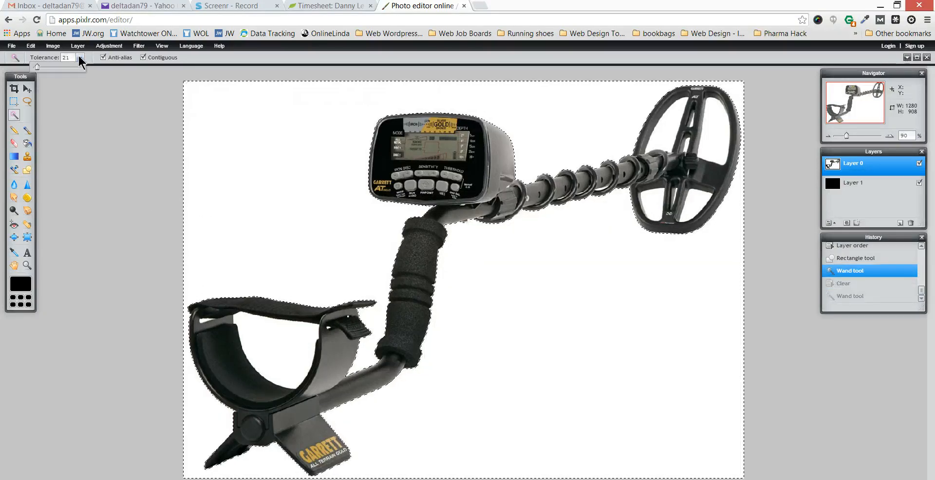
drag(37, 67, 49, 69)
click(92, 131)
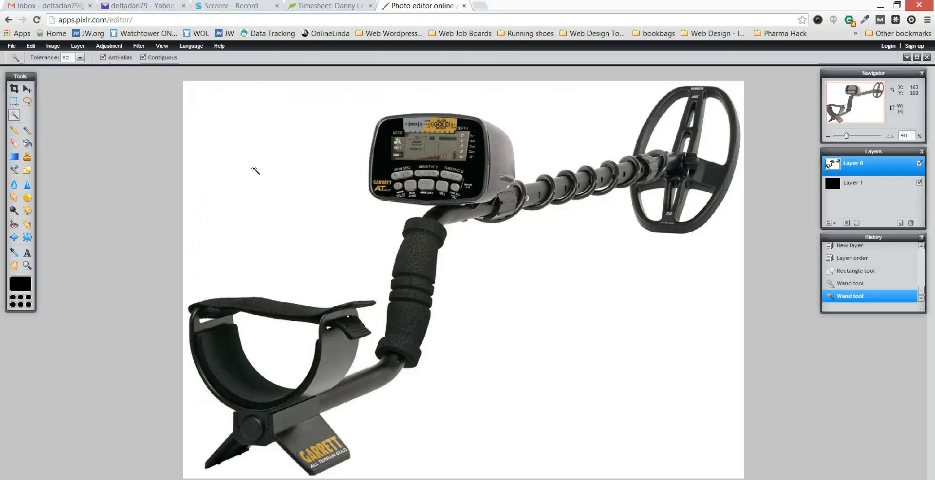
click(254, 169)
key(Delete)
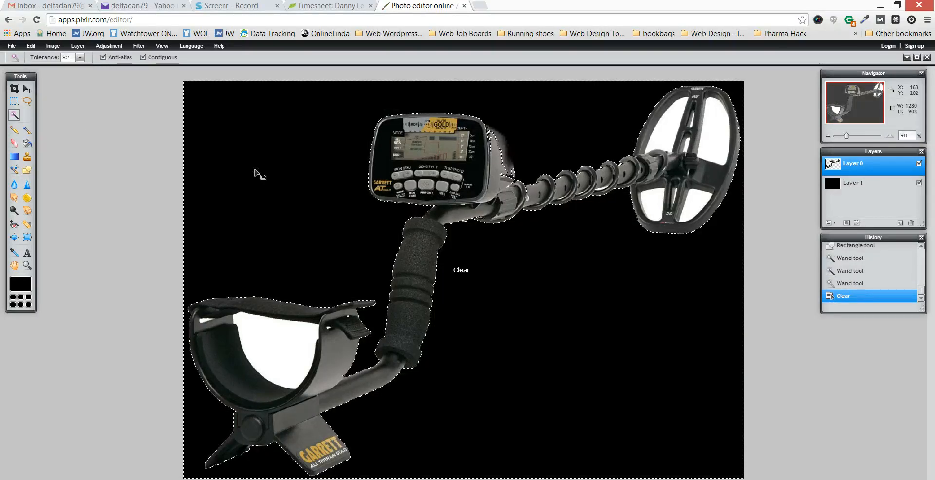
click(159, 274)
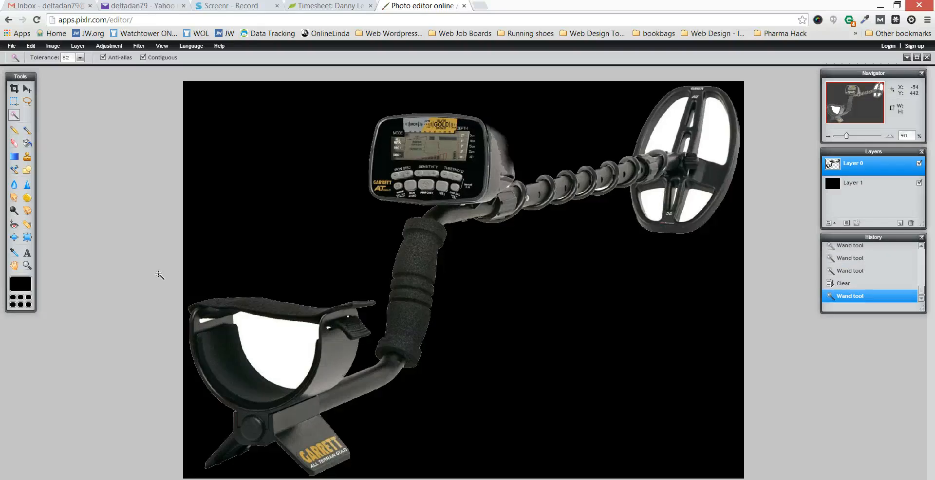